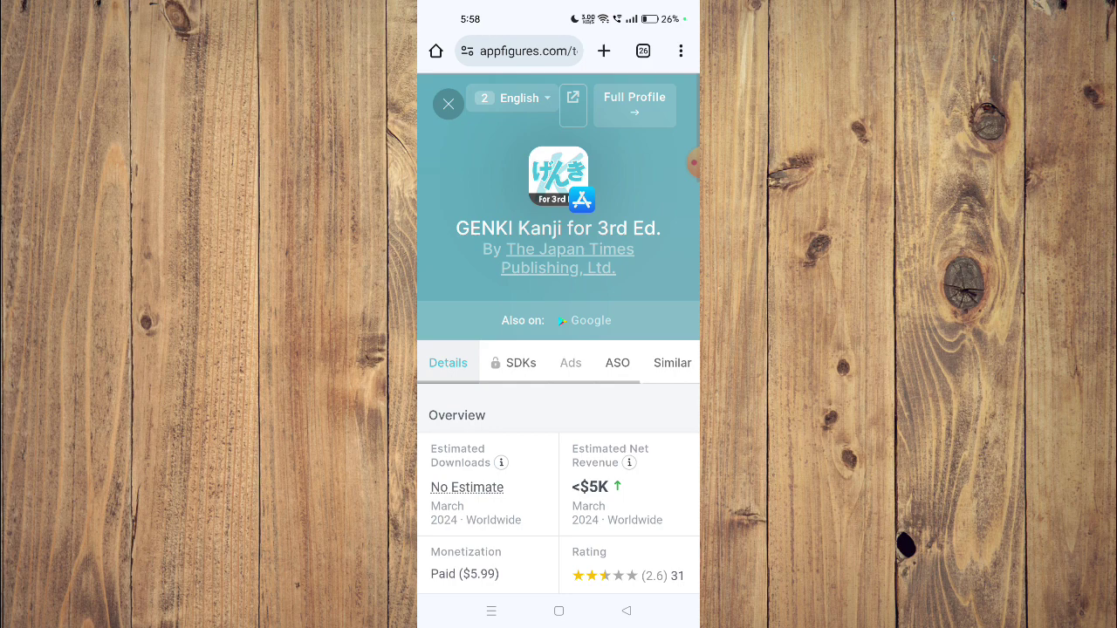
# Open Settings and go through Apps to the App management list of 131 installed apps.
pyautogui.click(689, 163)
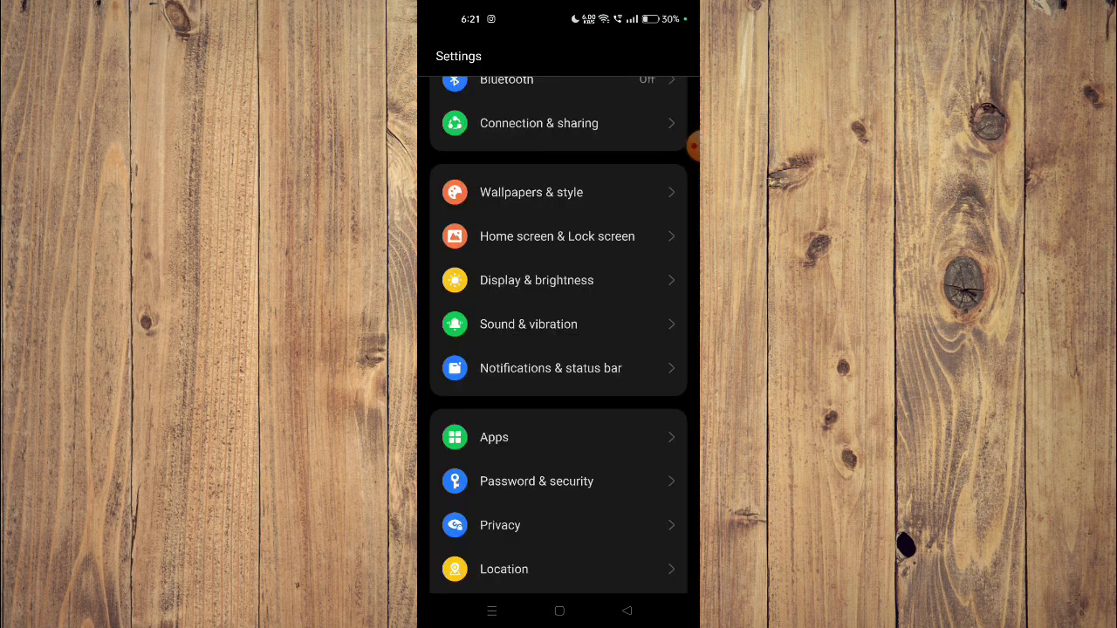
pyautogui.click(559, 437)
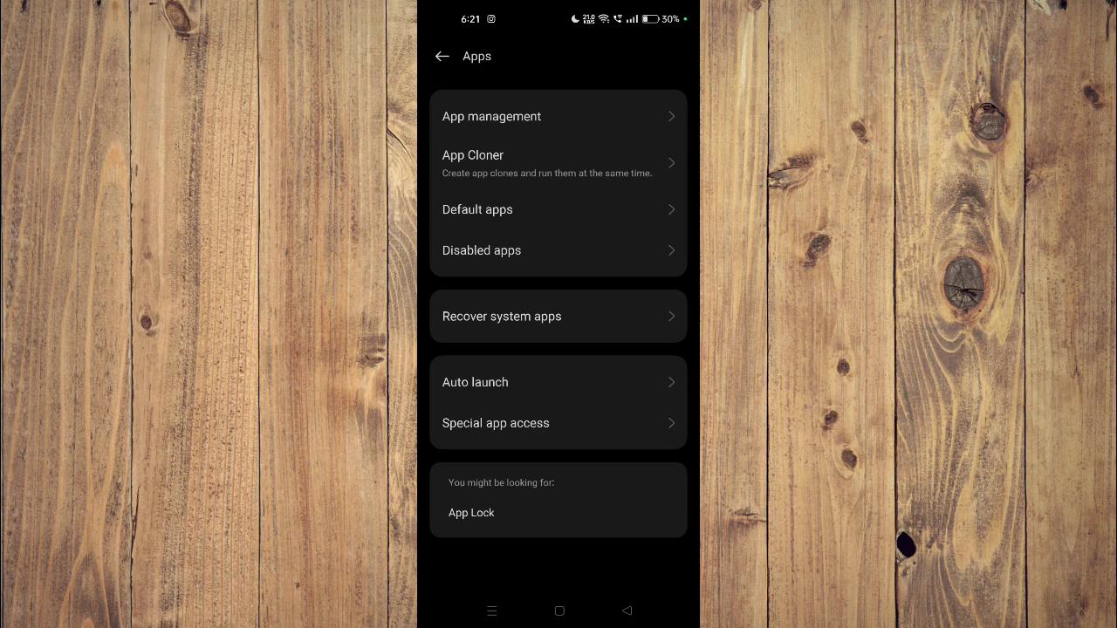
pyautogui.click(558, 116)
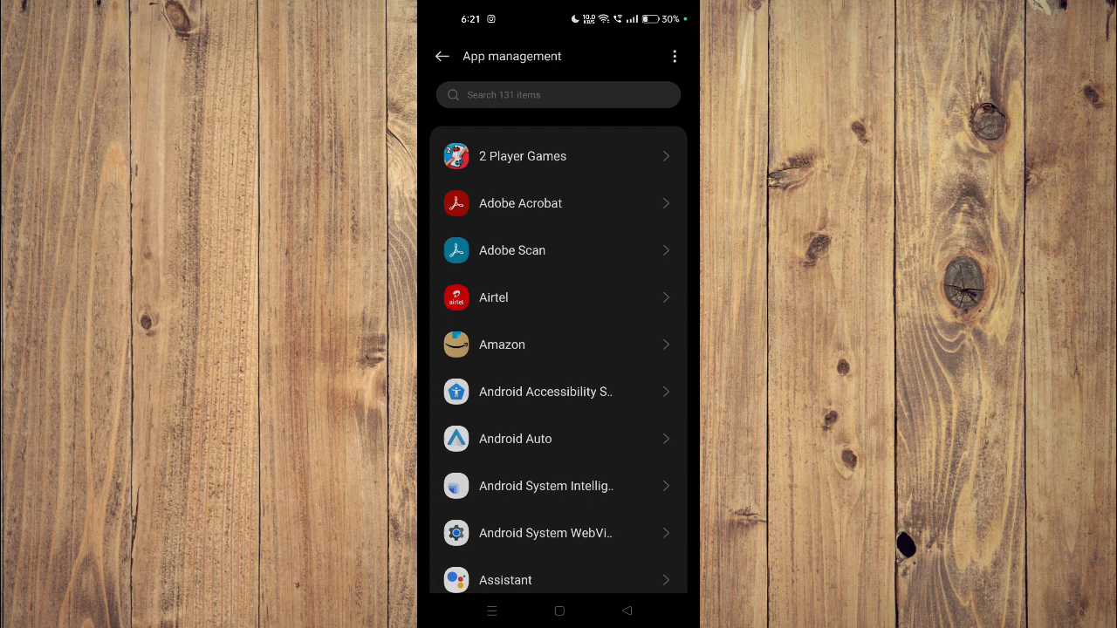
pyautogui.scroll(-5, 558, 349)
# Open Blinkit's App info page from the App management list.
pyautogui.click(559, 396)
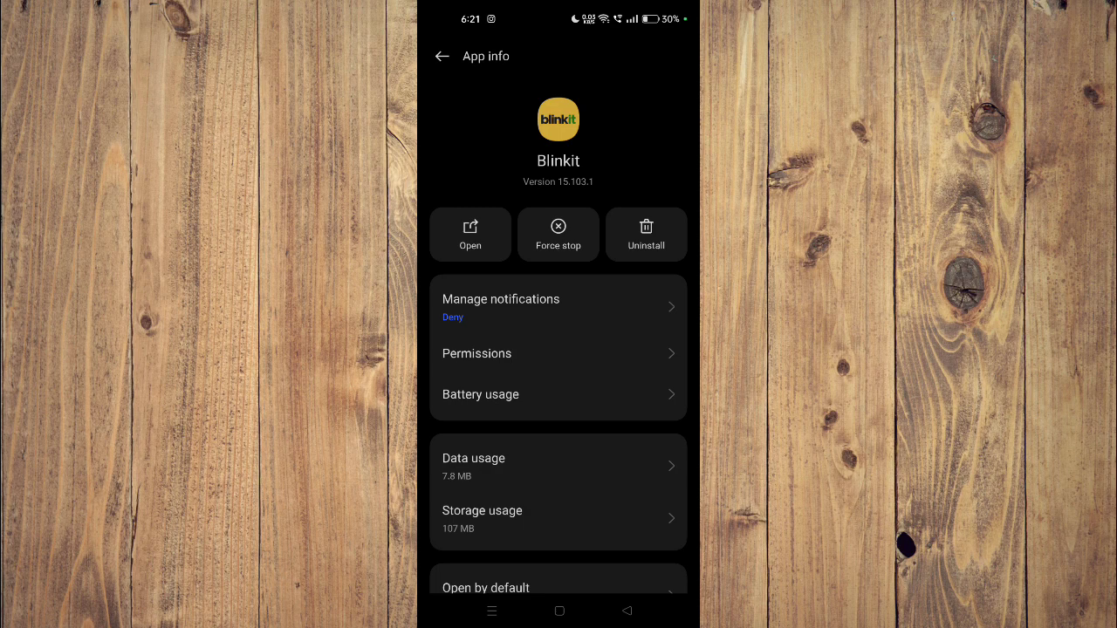
# Back out of Blinkit's info page and the Apps section to the main Settings menu.
pyautogui.click(626, 611)
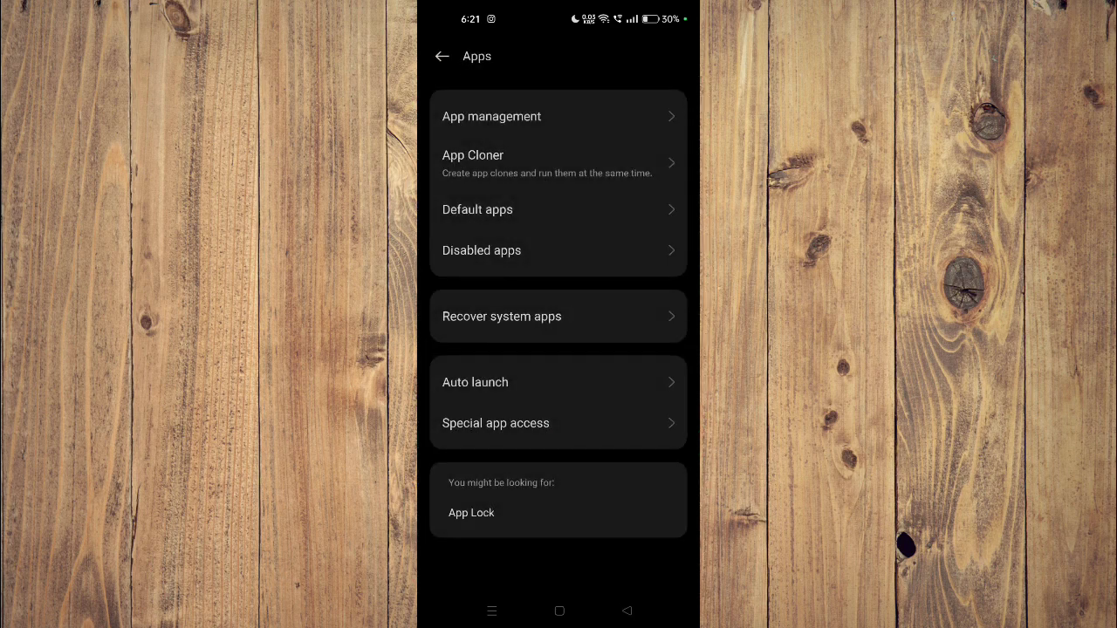
pyautogui.click(627, 610)
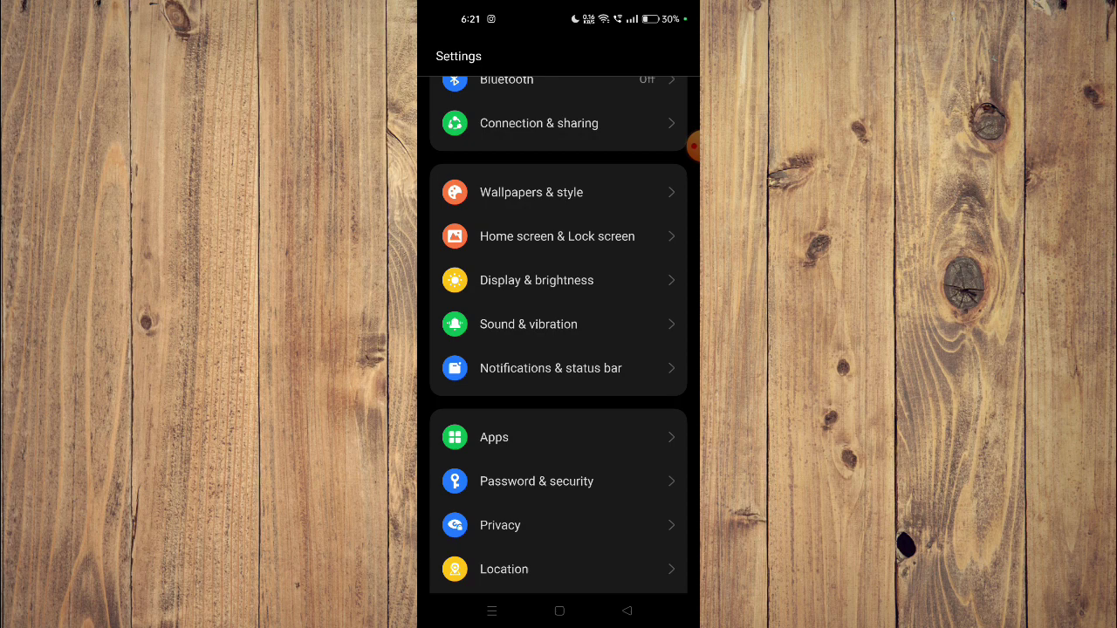